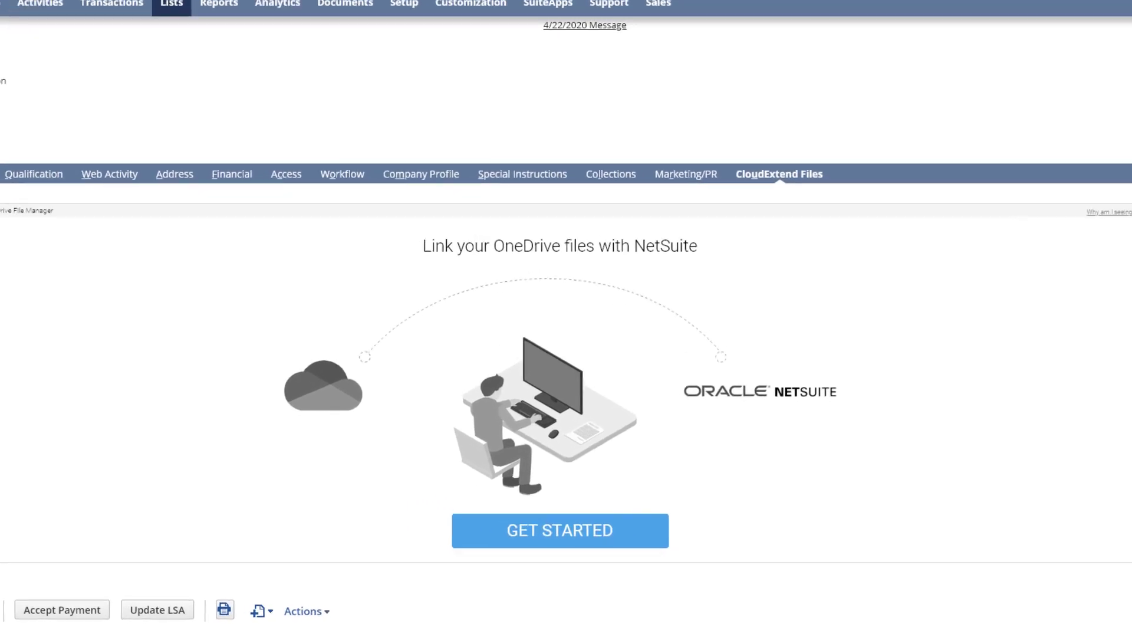
Start the CloudExtend OneDrive link on the customer and choose Upload & Attach from OneDrive
left_click(570, 530)
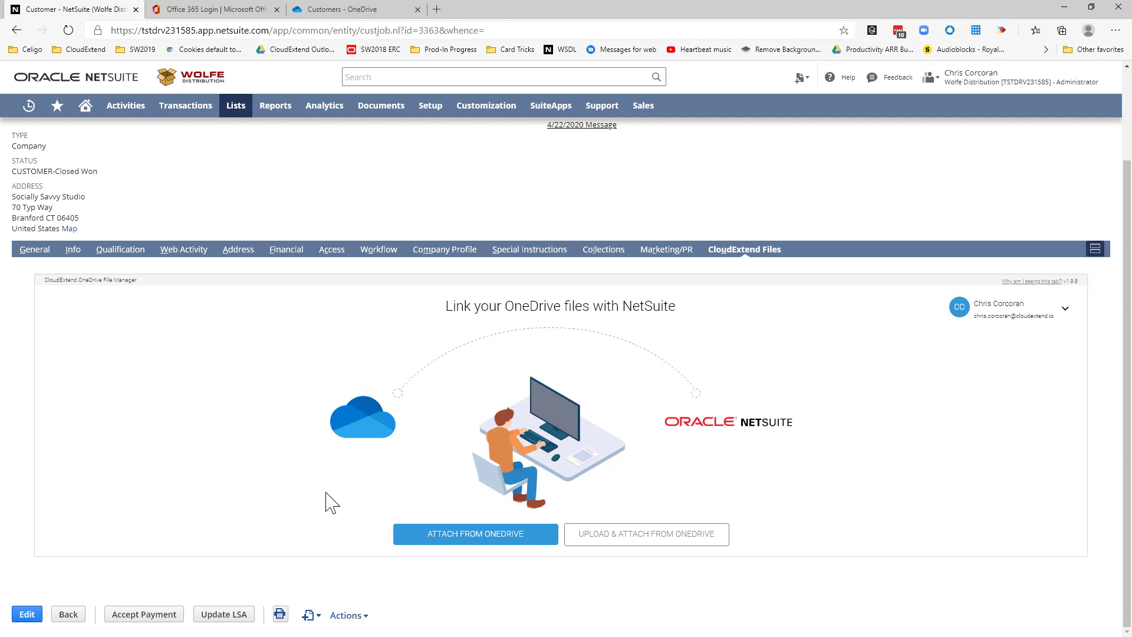
left_click(637, 533)
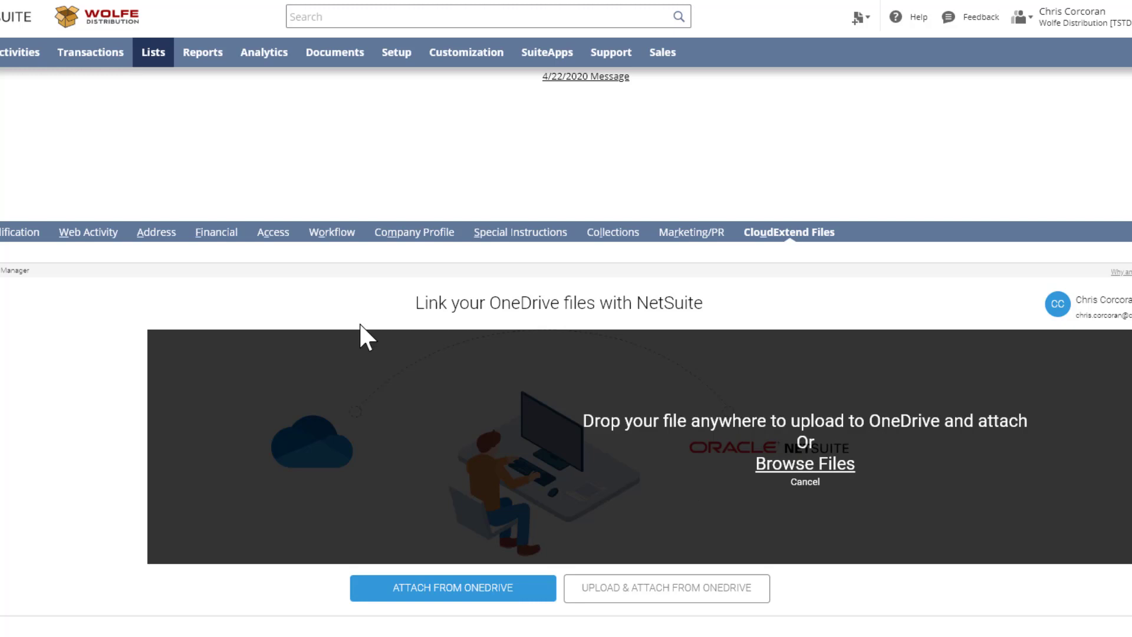
Drop 001503 Socially Savvy Approved.pdf and save it to CloudExtend Demos > Customers > Socially Savvy Studios
key("alt+Tab")
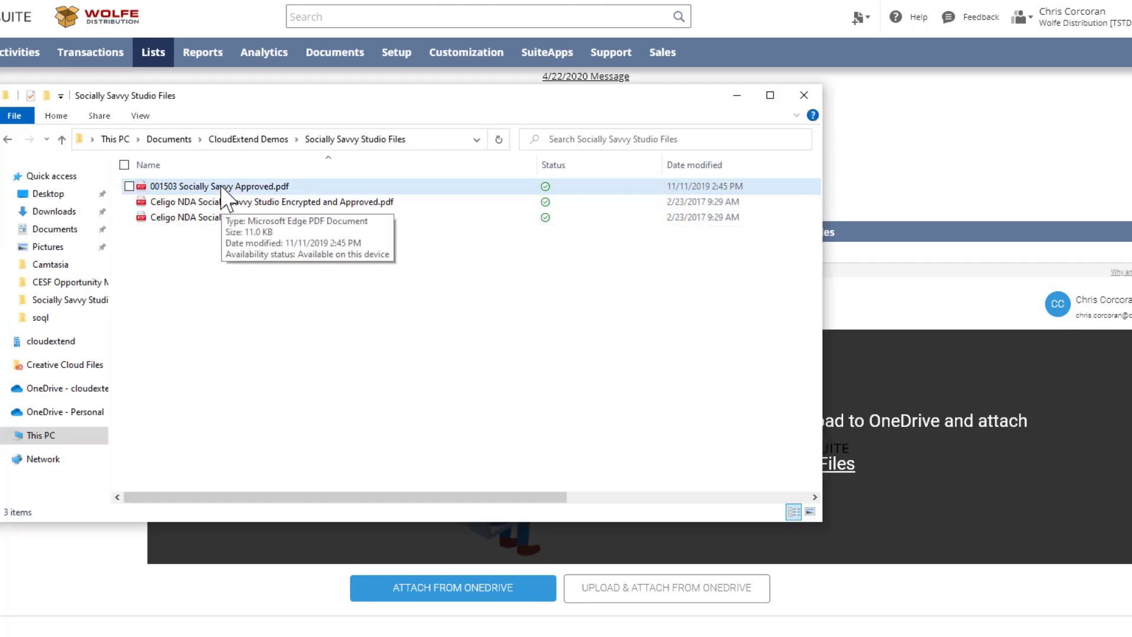
left_click_drag(221, 186, 896, 451)
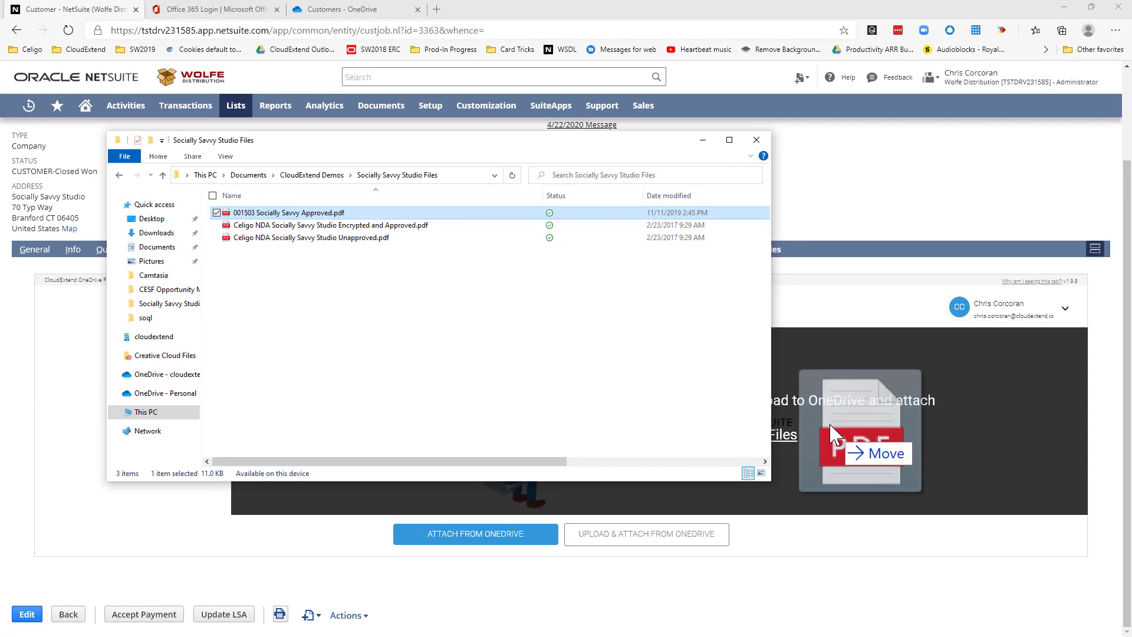
left_click_drag(831, 426, 830, 424)
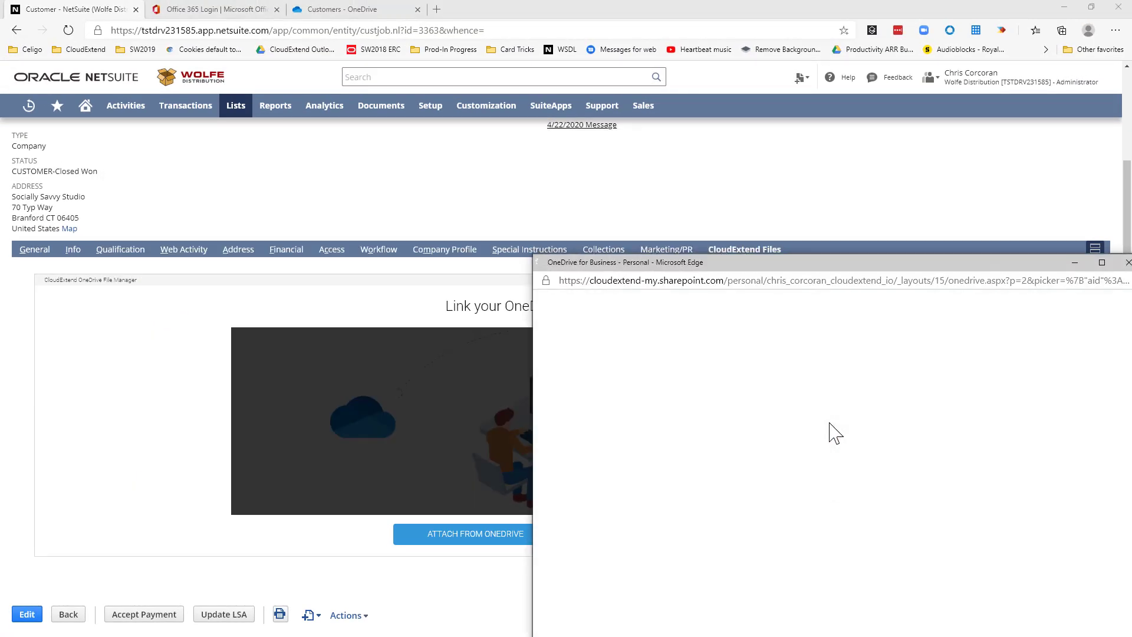
left_click_drag(747, 262, 527, 121)
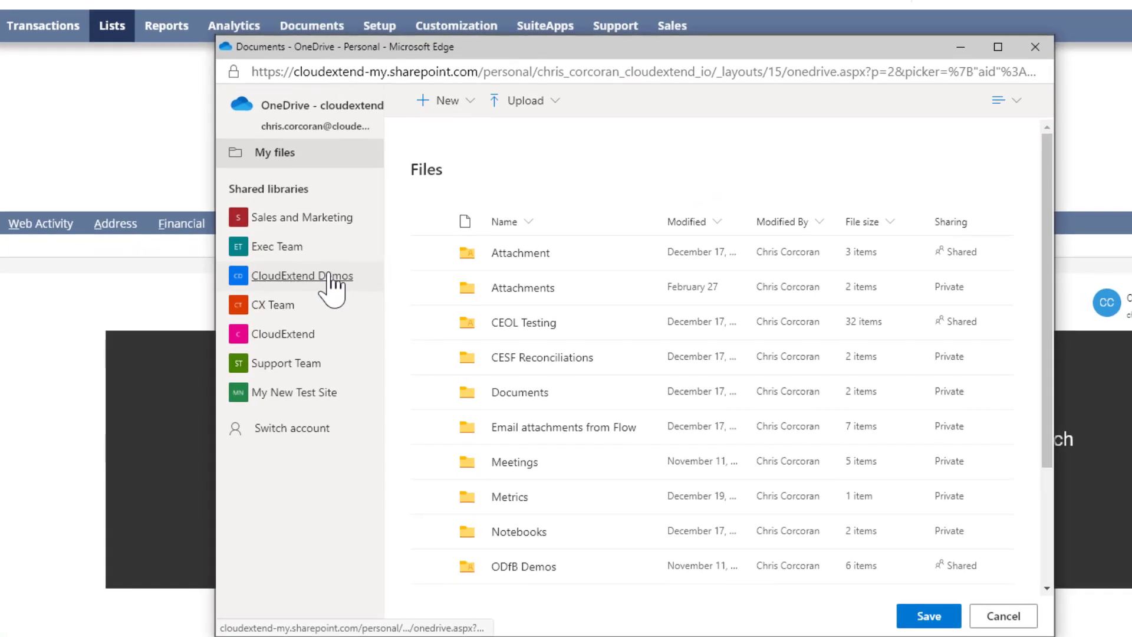
left_click(394, 287)
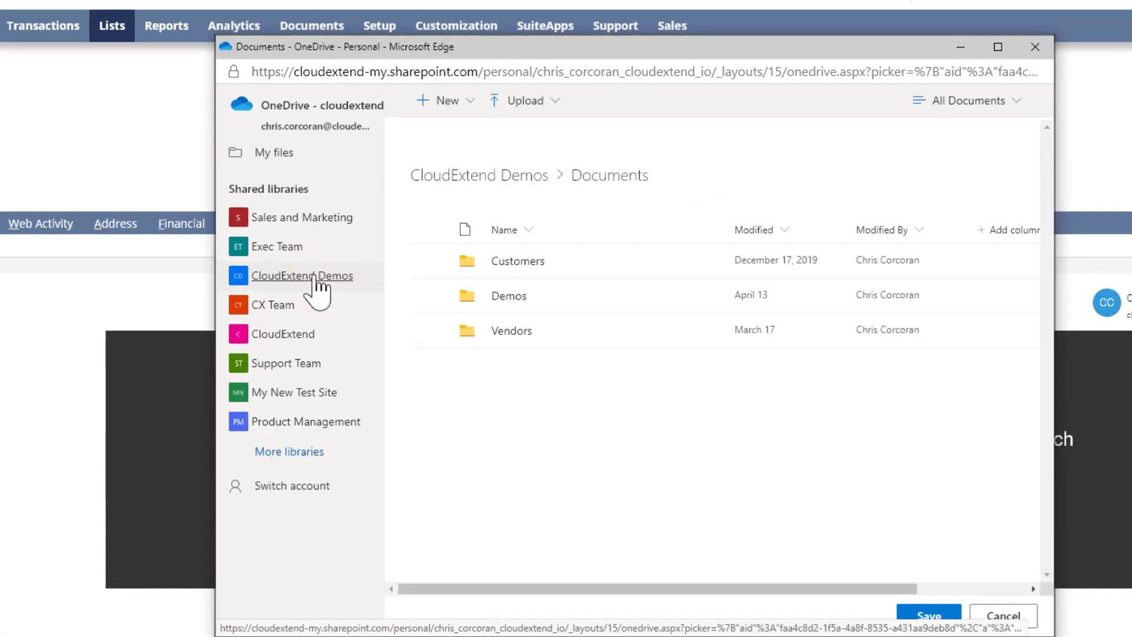
left_click(535, 260)
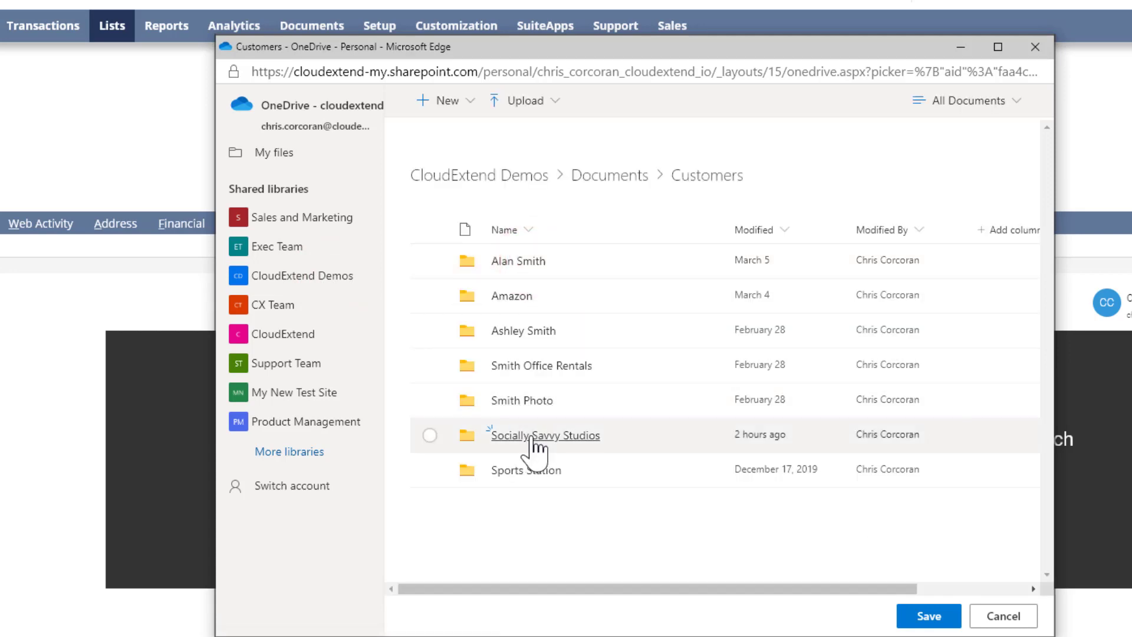
left_click(430, 435)
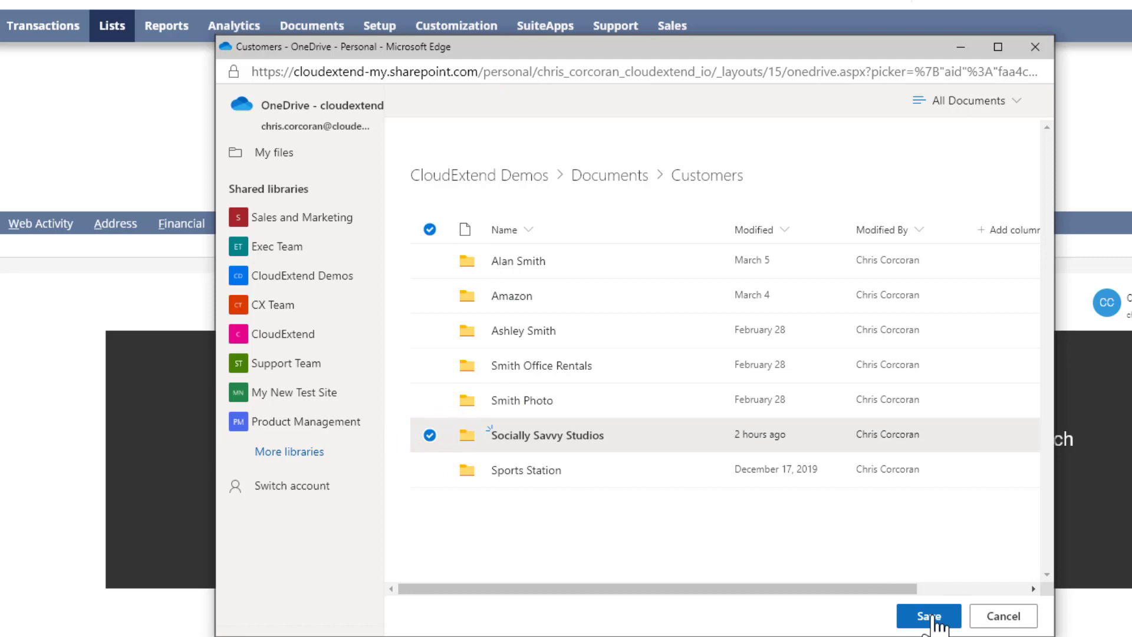
left_click(931, 616)
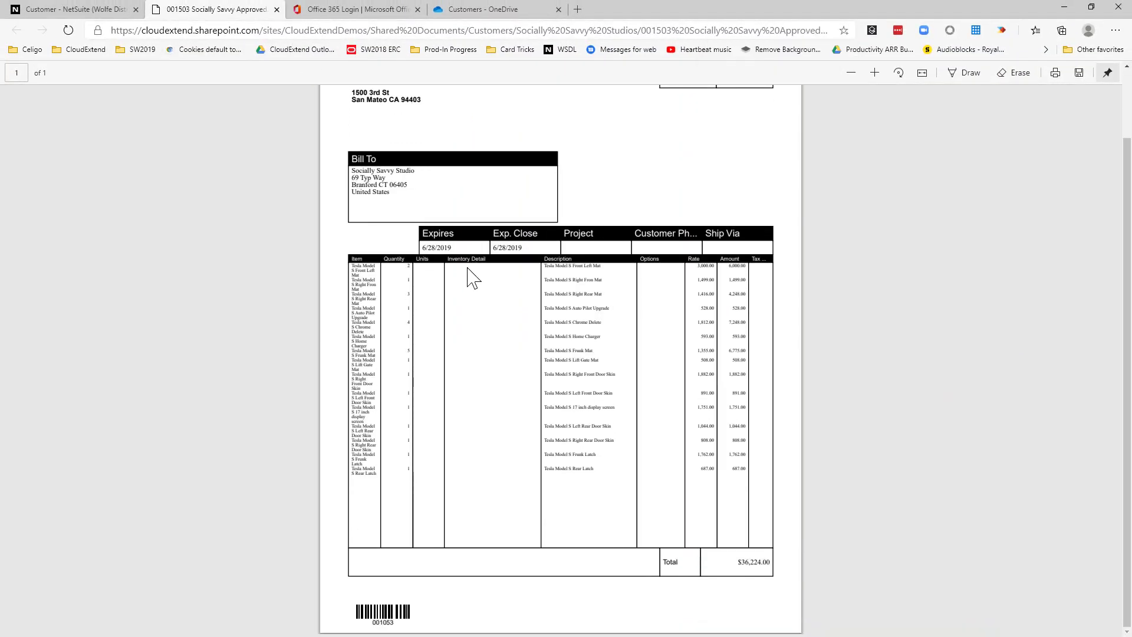
Scroll through the opened 001503 Socially Savvy Approved PDF, then close its tab
scroll(468, 278, "up", 2)
left_click(277, 9)
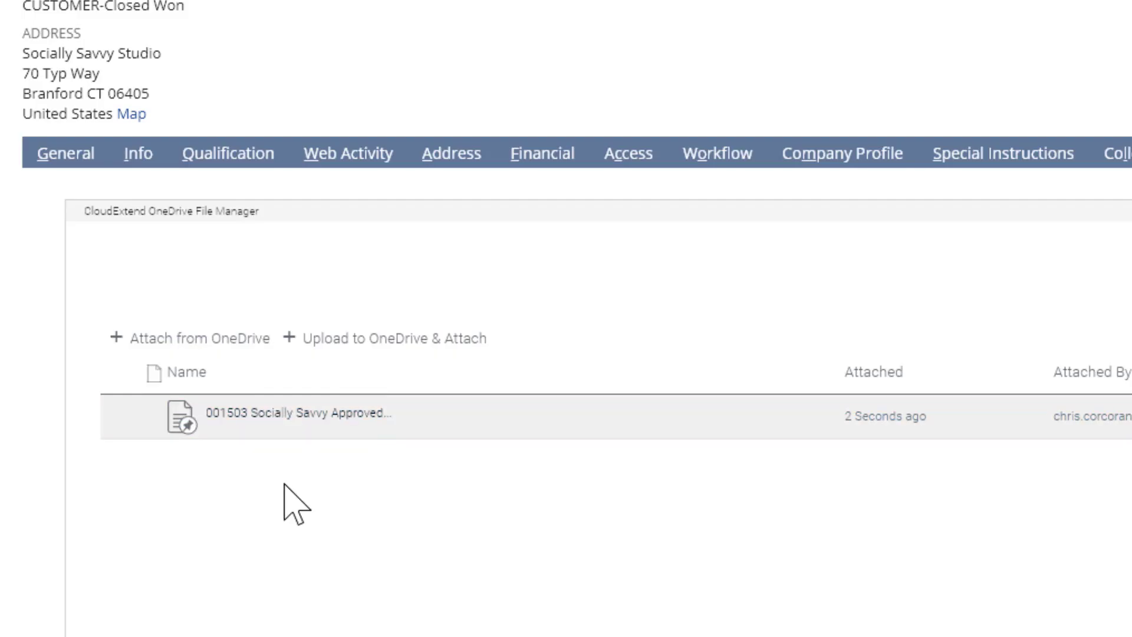
Select the 001503 Socially Savvy Approved file row and detach it from the customer
left_click(118, 417)
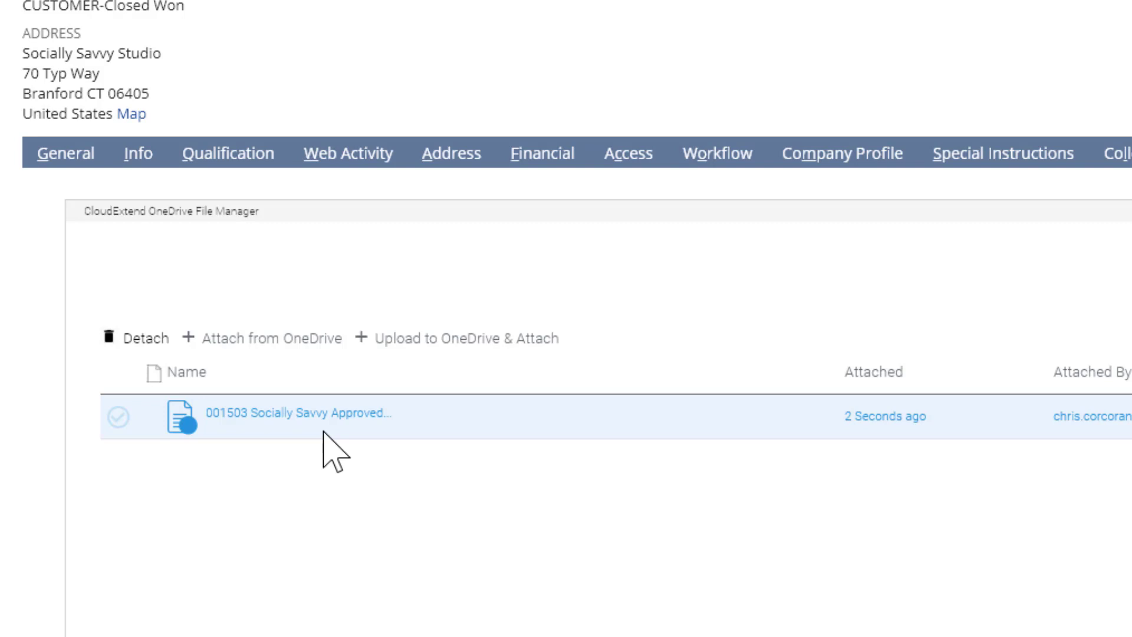
left_click(140, 335)
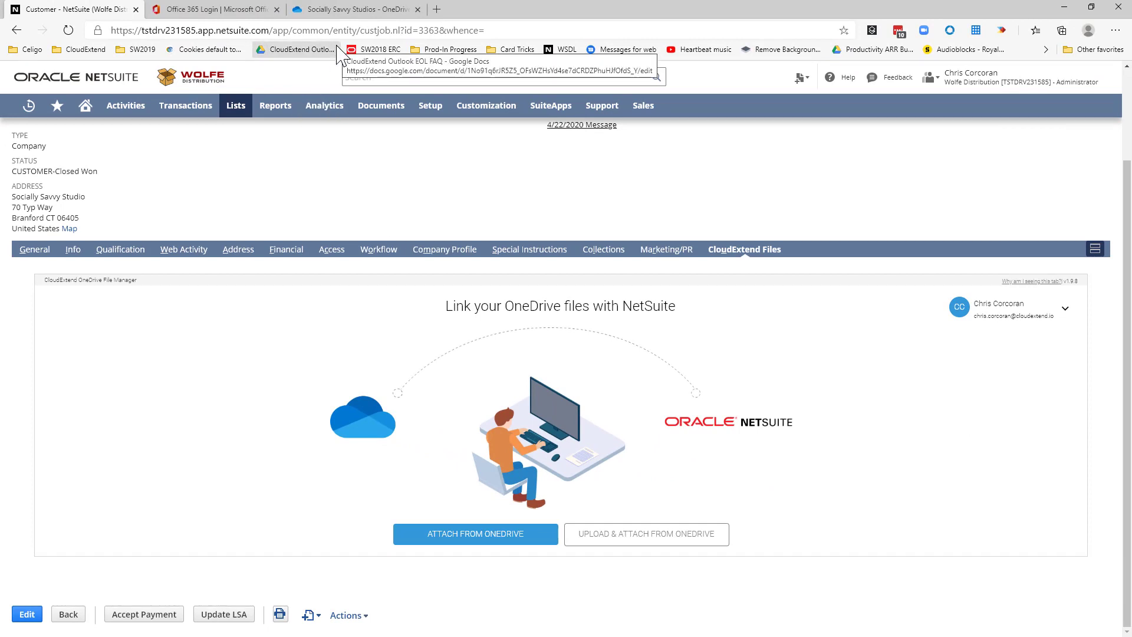
Delete 001503 Socially Savvy Approved.pdf from the OneDrive folder, then return to the NetSuite tab
left_click(357, 9)
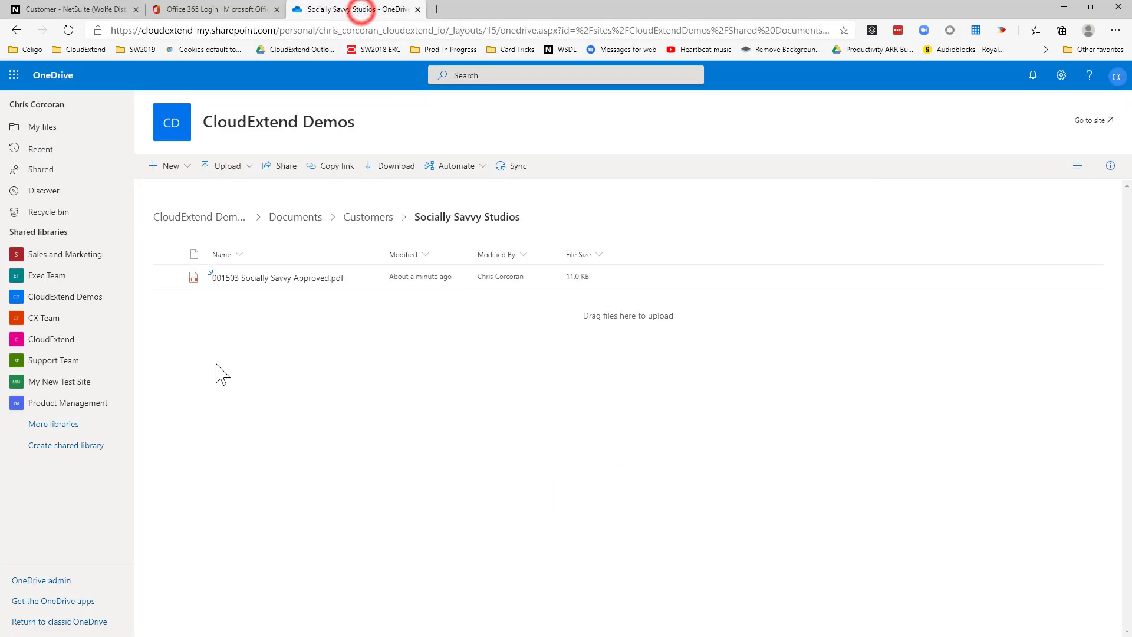
left_click(168, 277)
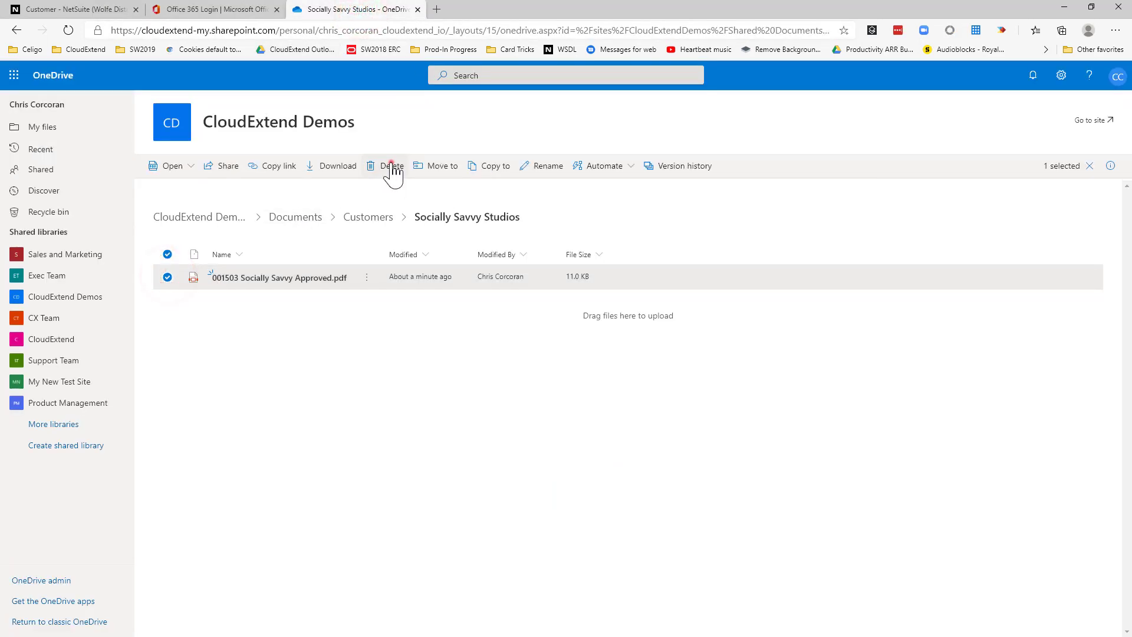
left_click(391, 166)
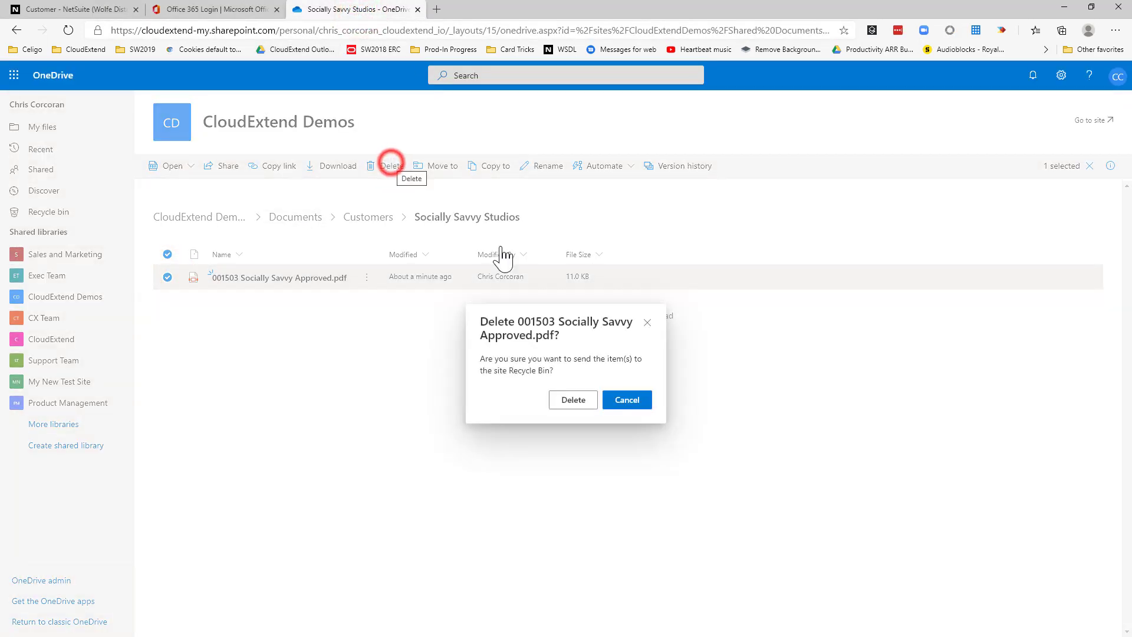
left_click(574, 400)
key("ctrl+1")
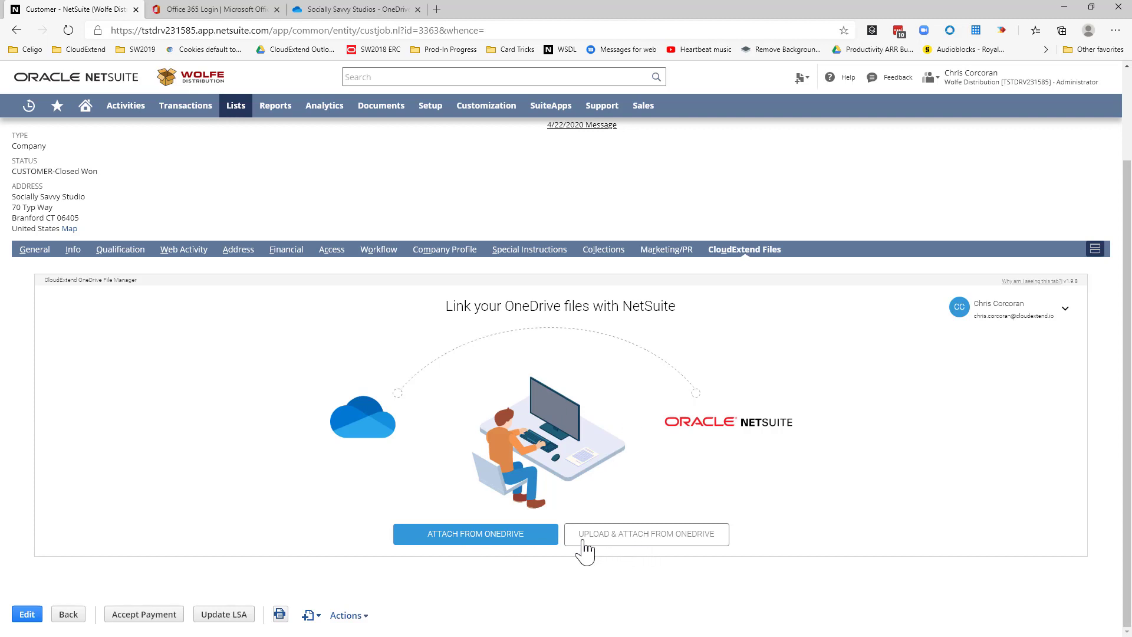
Attach the existing CloudExtend Demos > Customers > Socially Savvy Studios folder to the customer record
left_click(513, 532)
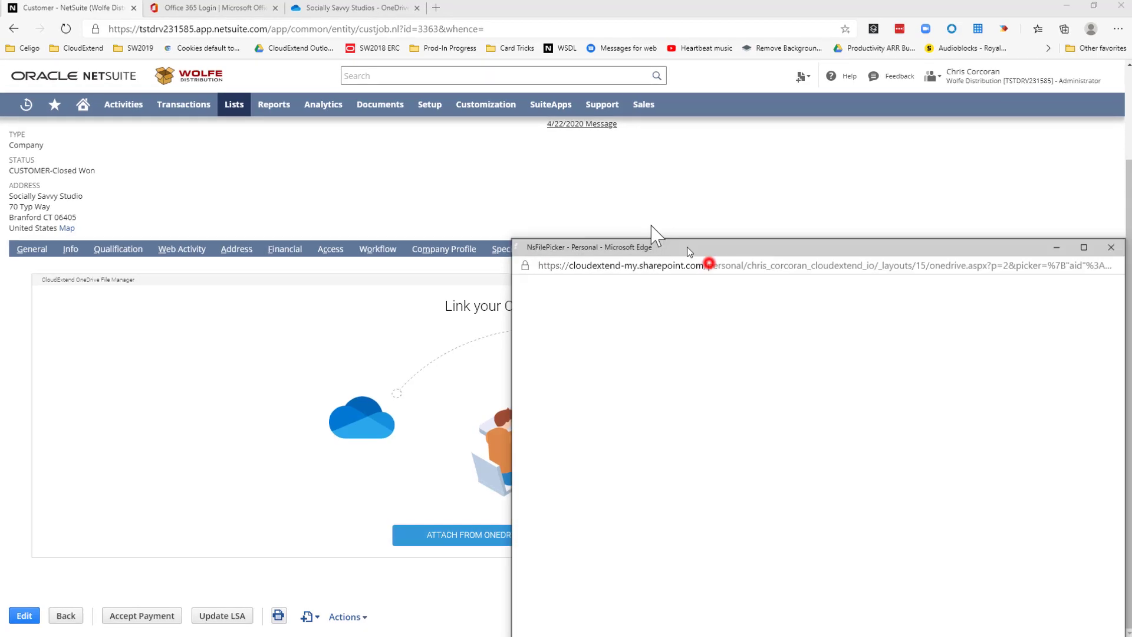
left_click(711, 263)
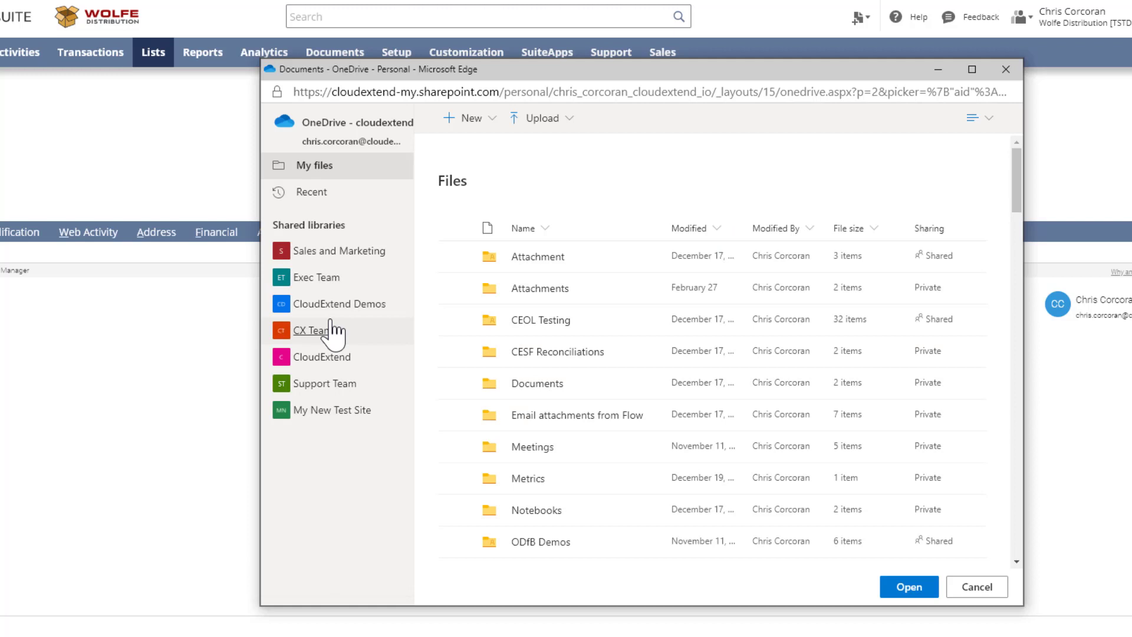
left_click(335, 304)
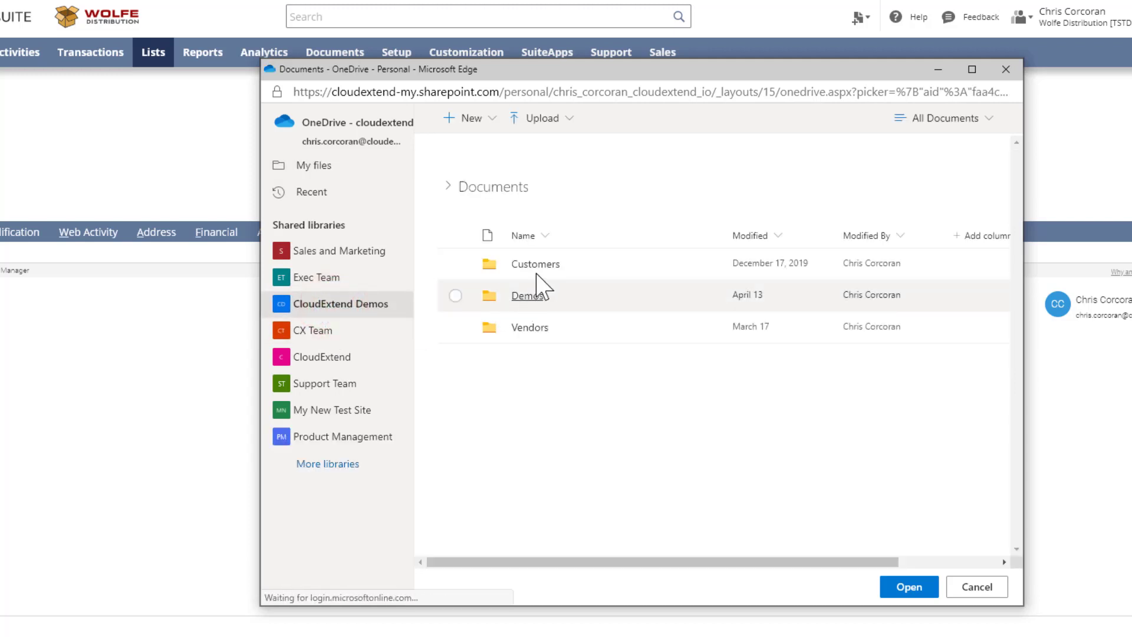
left_click(536, 263)
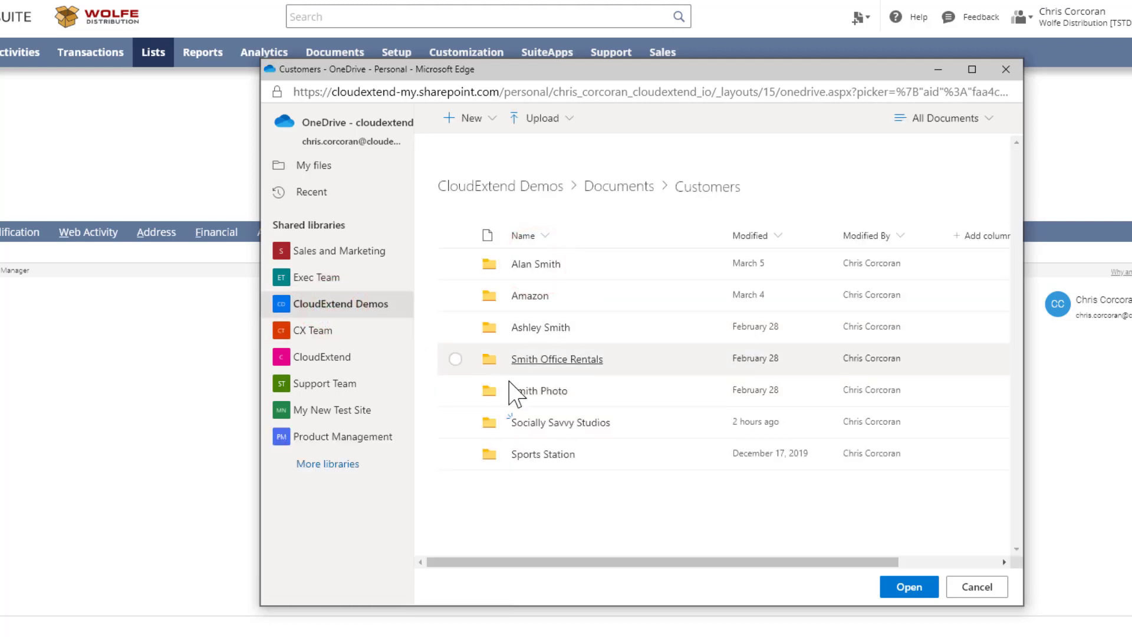
left_click(455, 422)
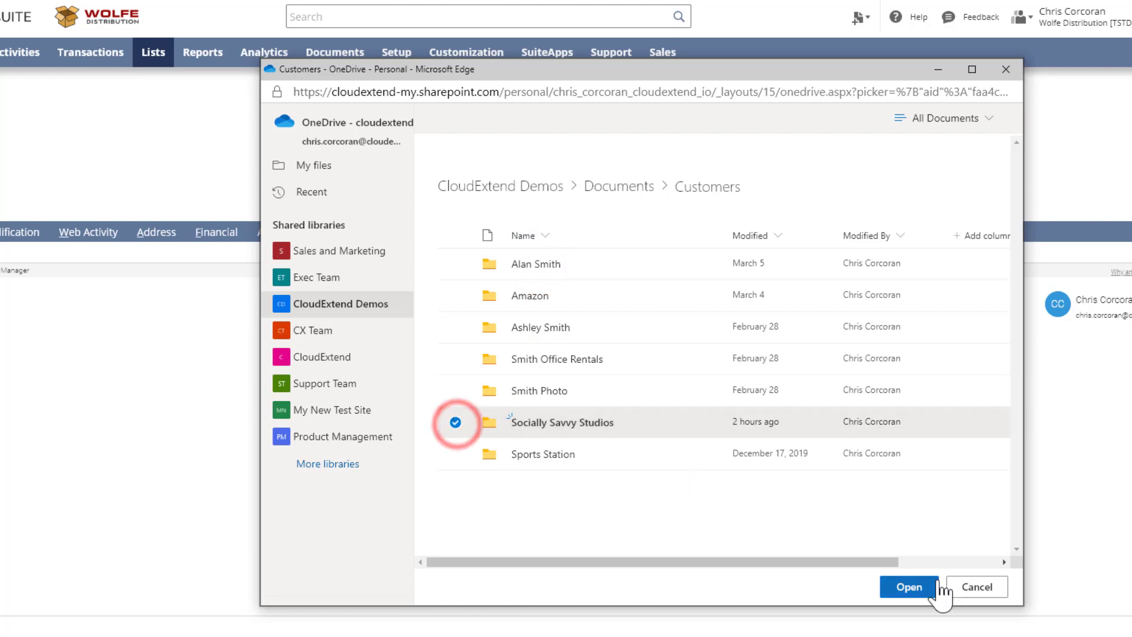
left_click(922, 595)
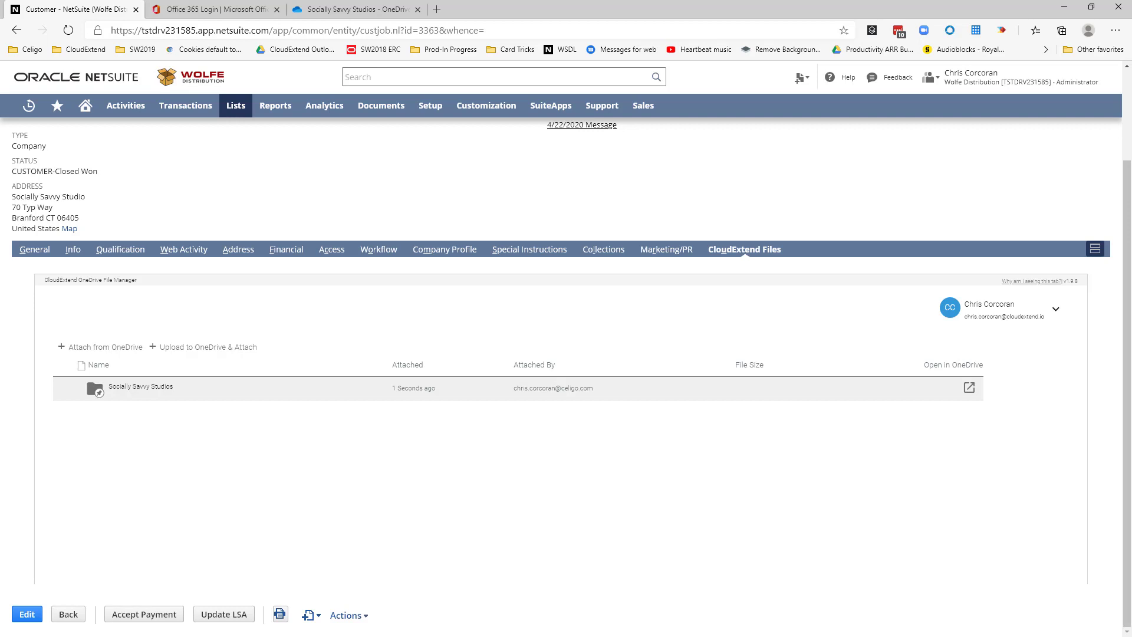
Drag the quote PDF and the encrypted, approved Celigo NDA into the Socially Savvy Studios OneDrive folder
left_click(357, 10)
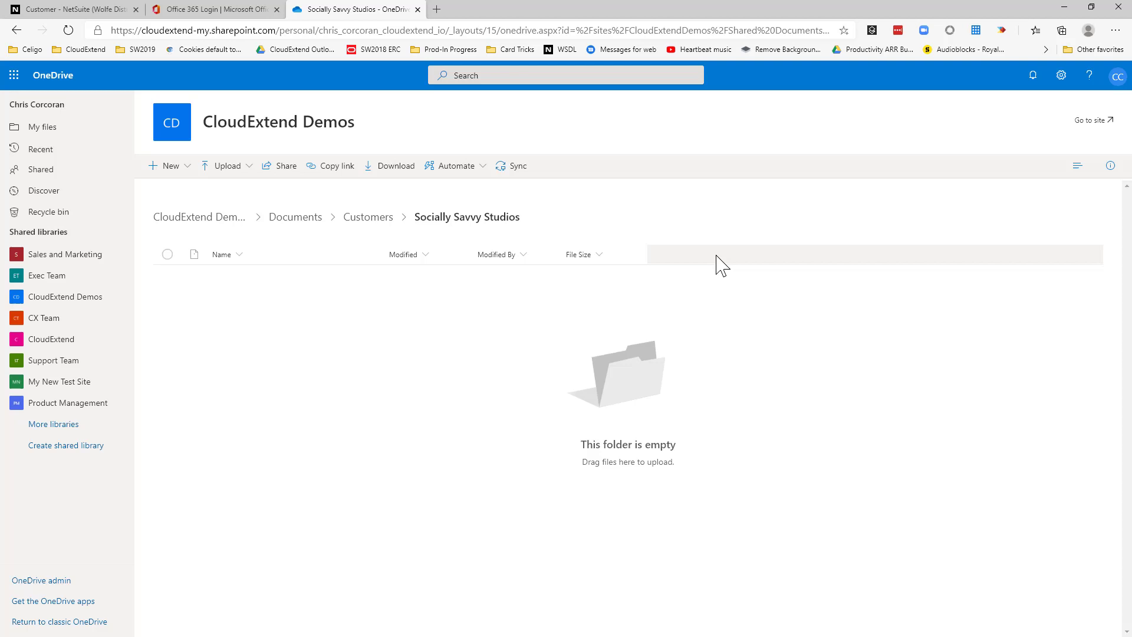
key("alt+Tab")
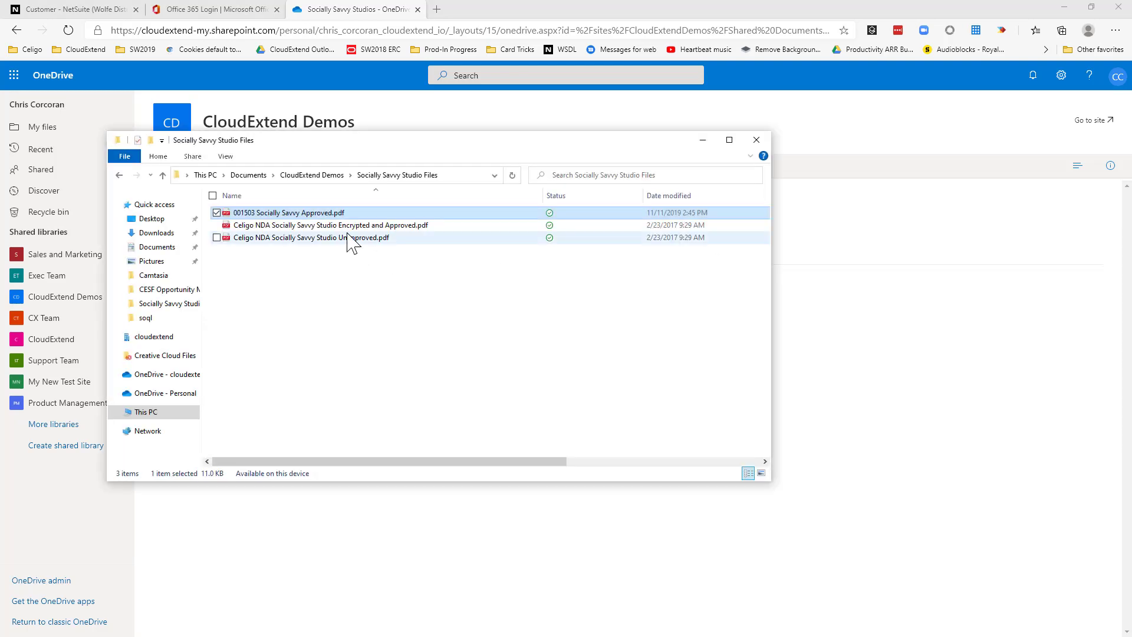
left_click(347, 225, "ctrl")
left_click_drag(348, 227, 900, 384)
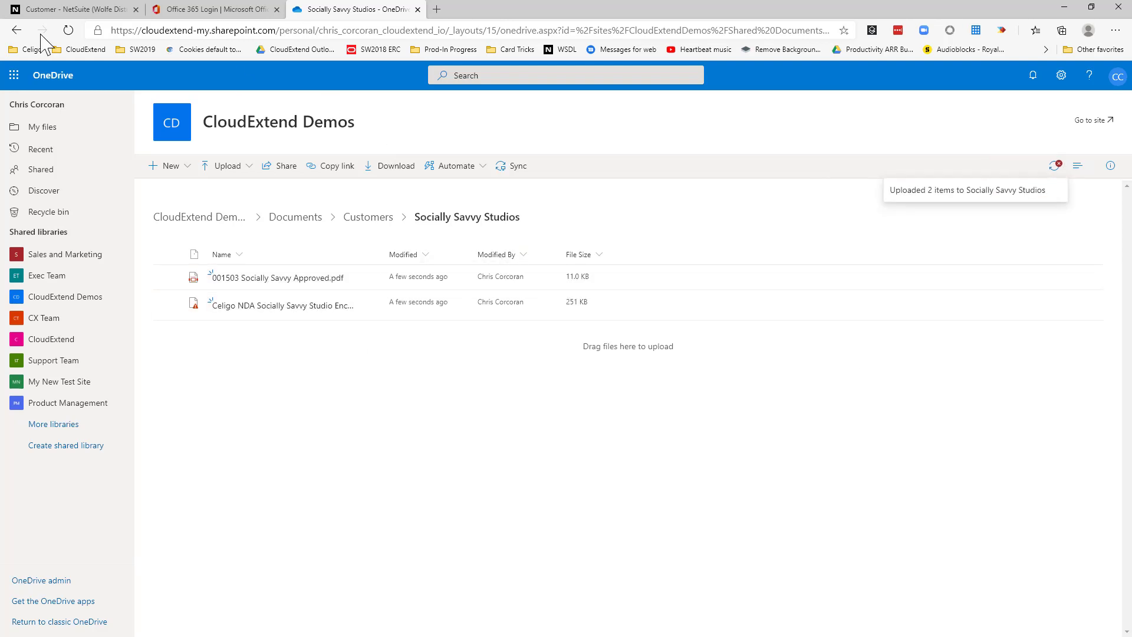
Back on the NetSuite customer record, expand the linked Socially Savvy Studios folder row
left_click(72, 9)
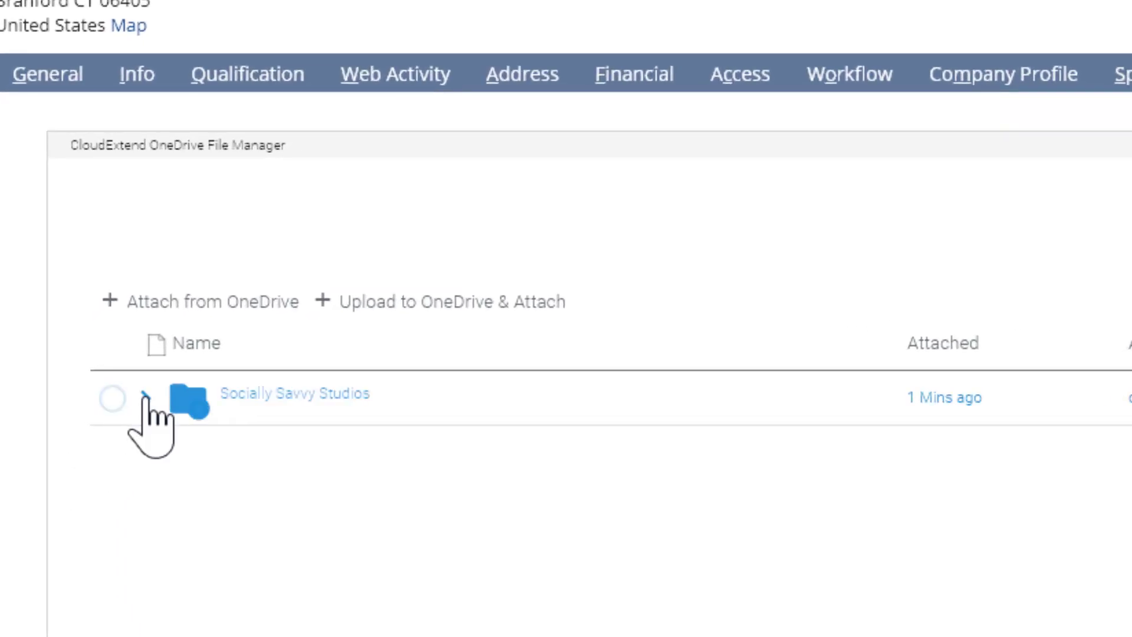
left_click(82, 389)
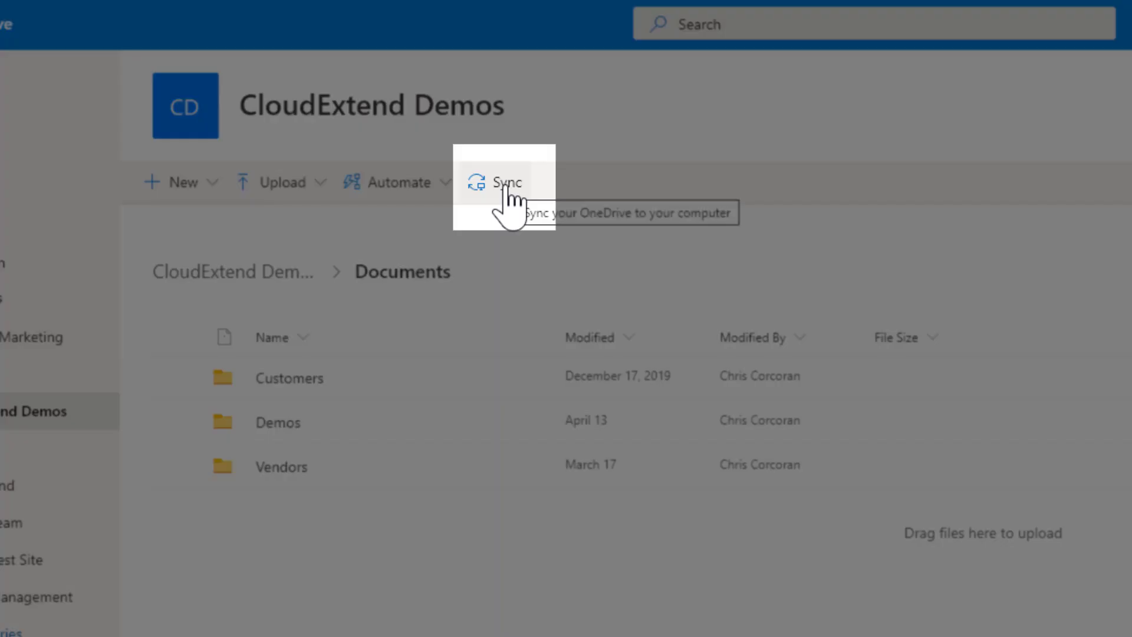
left_click(505, 184)
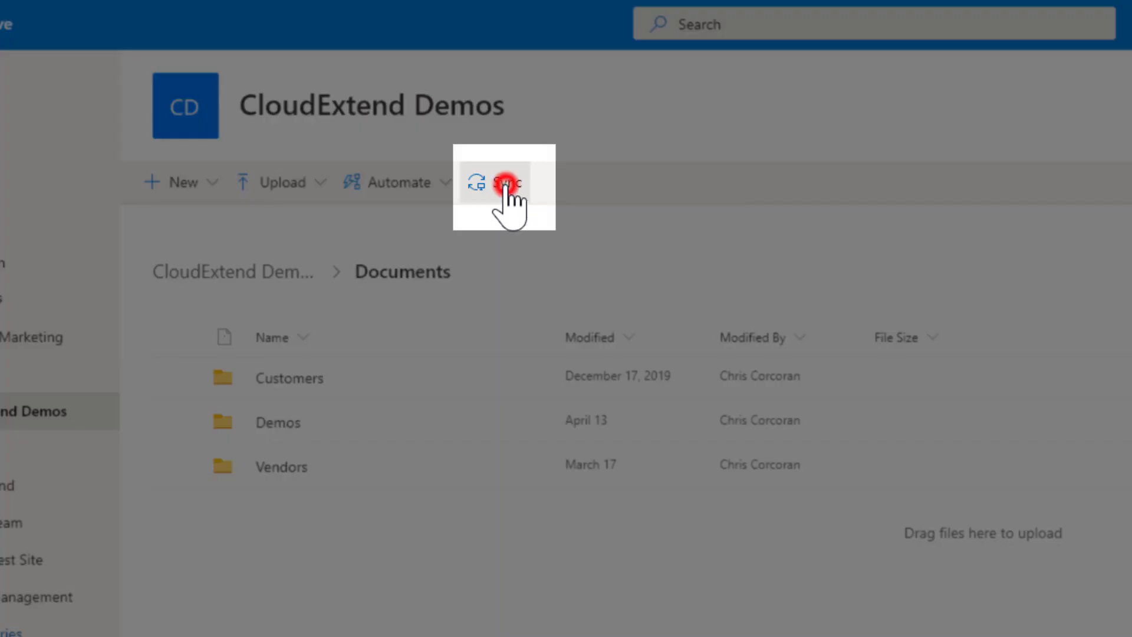
left_click(1055, 102)
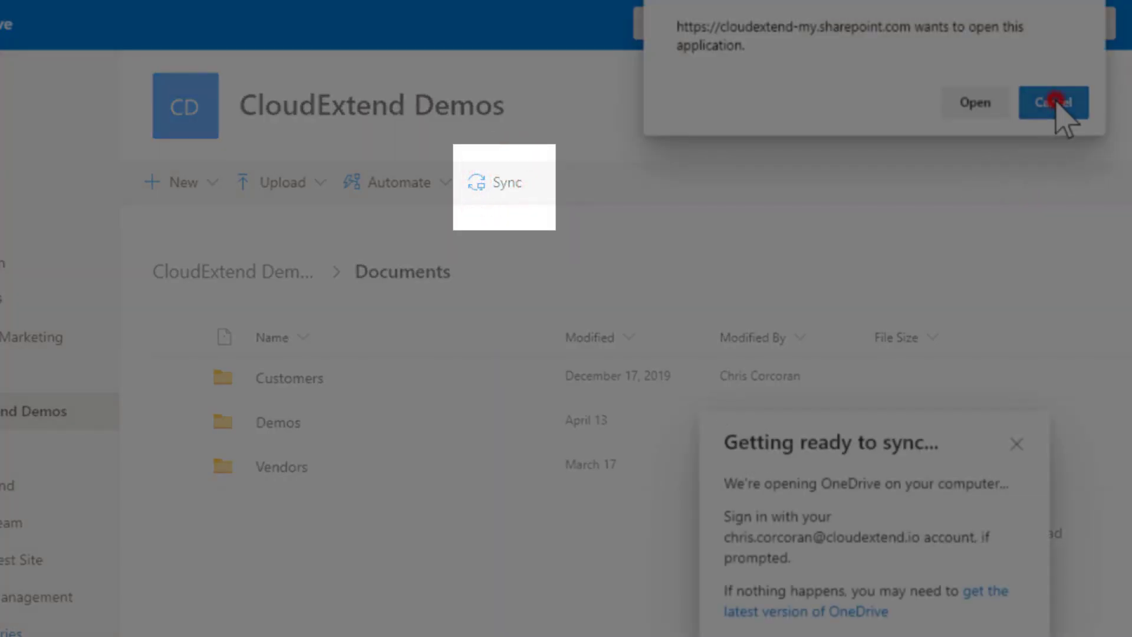
left_click(1015, 444)
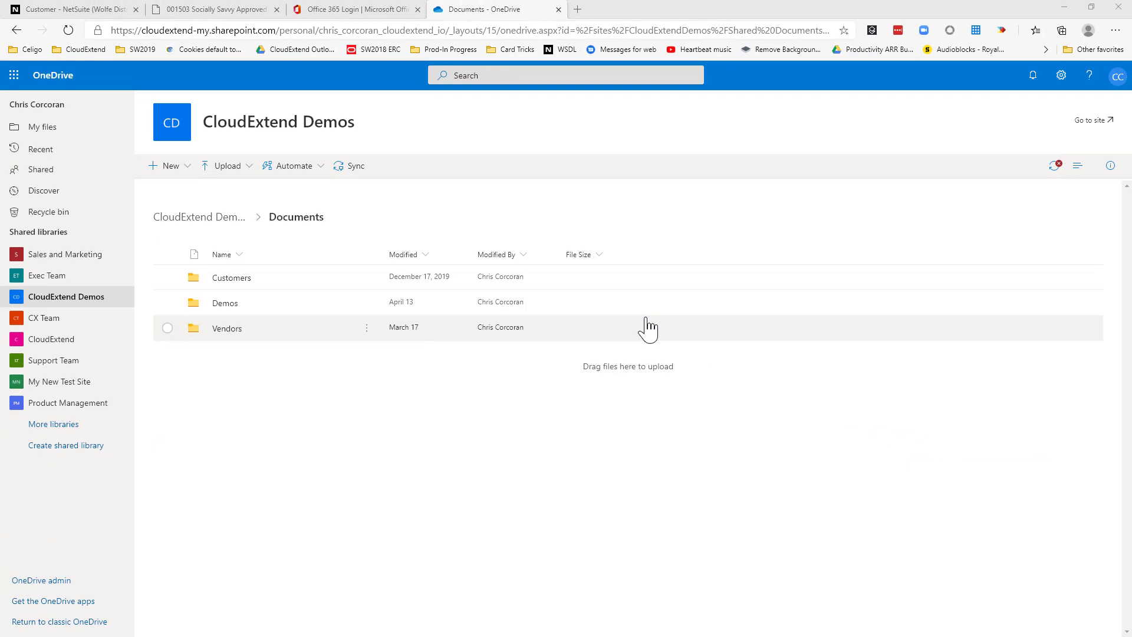
Save the Outlook attachment Celigo NDA Socially Savvy Studio Unapproved.pdf into CloudExtend Demos - Customers > Socially Savvy Studios
key("alt+Tab")
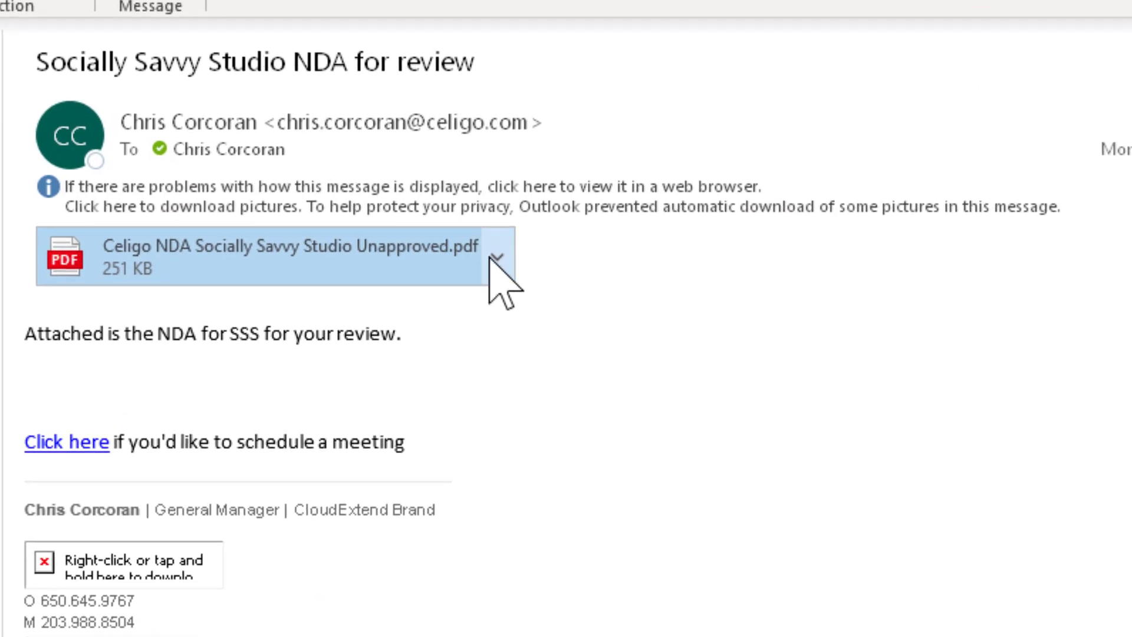
left_click(499, 254)
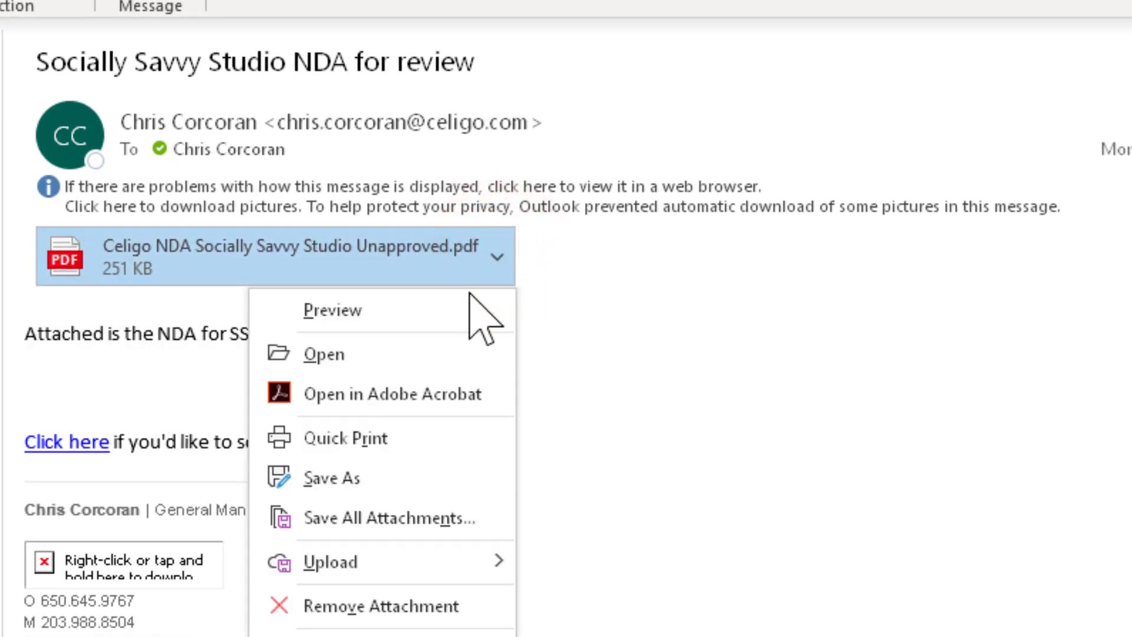
left_click(368, 479)
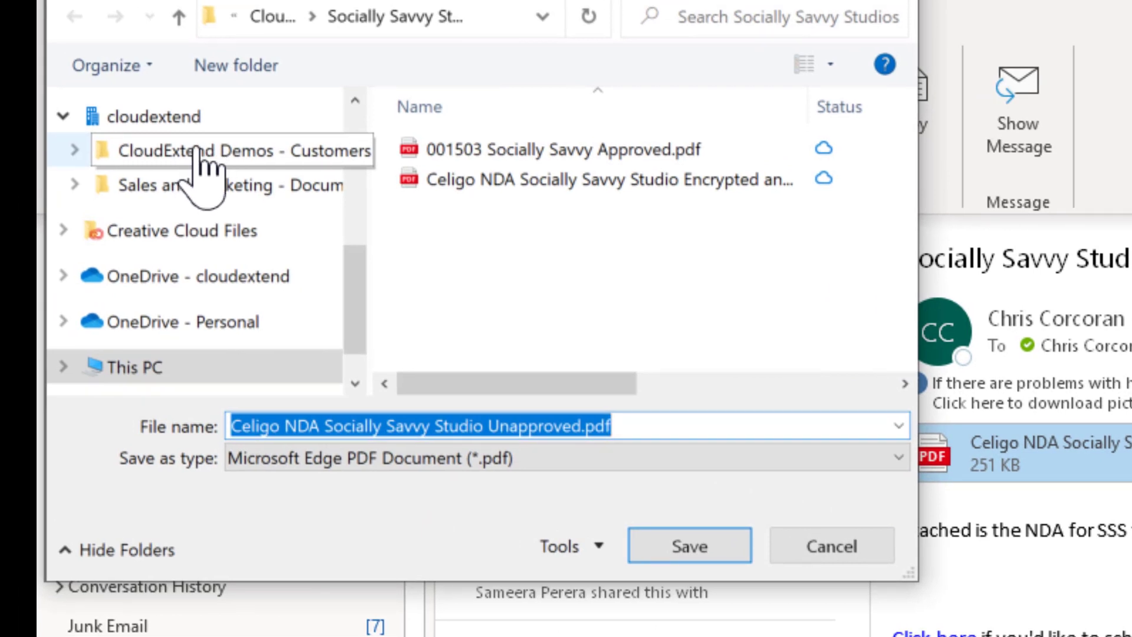
left_click(131, 135)
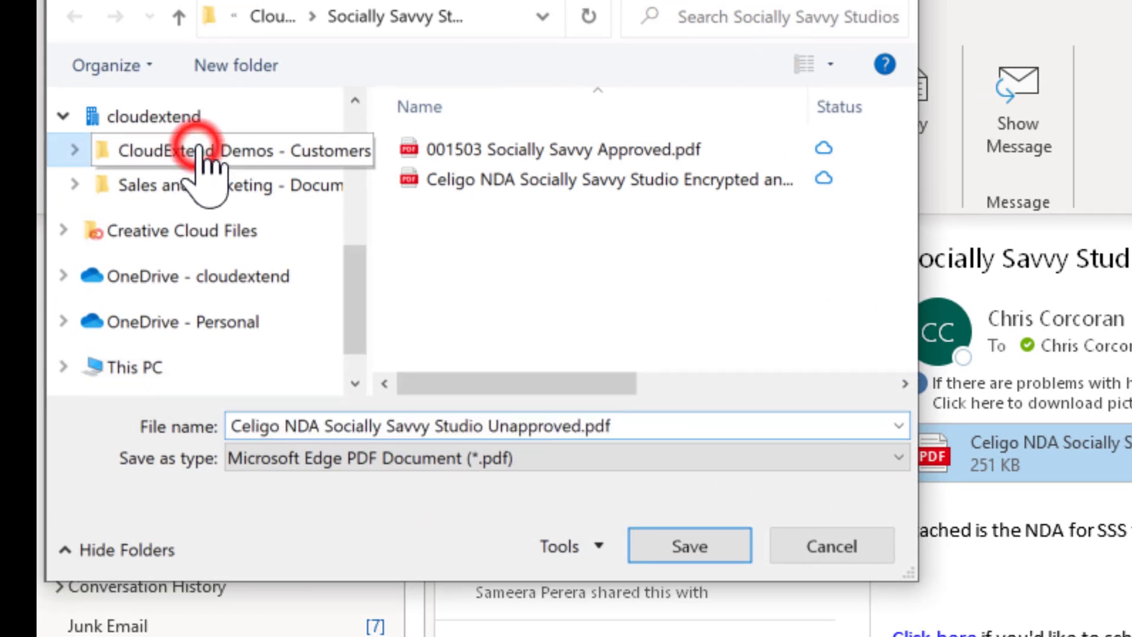
double_click(522, 301)
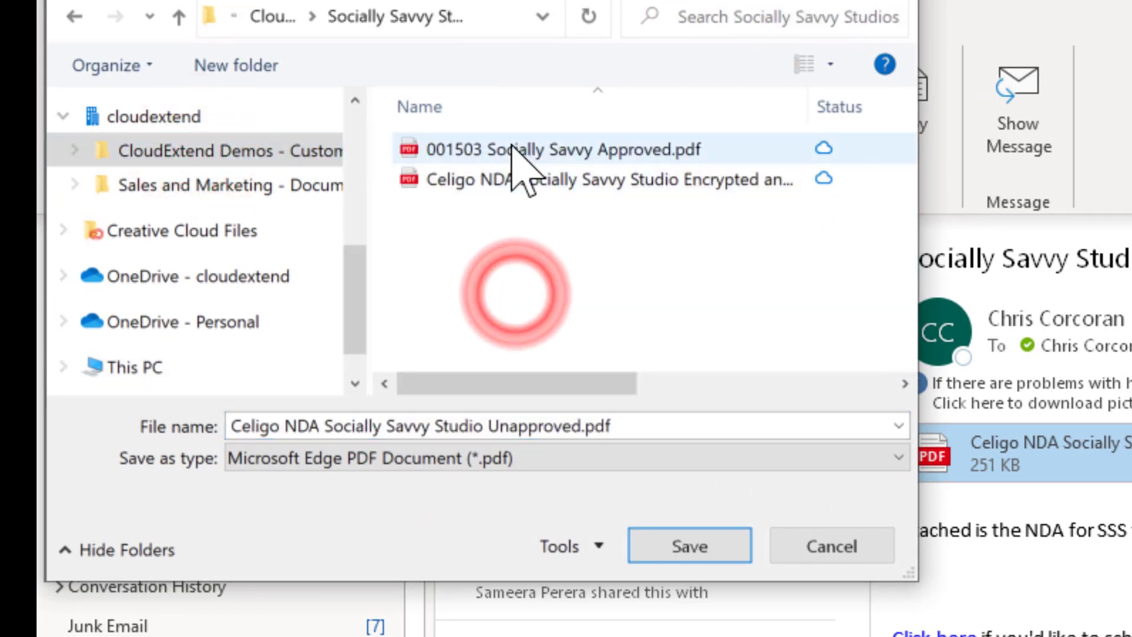
left_click(695, 547)
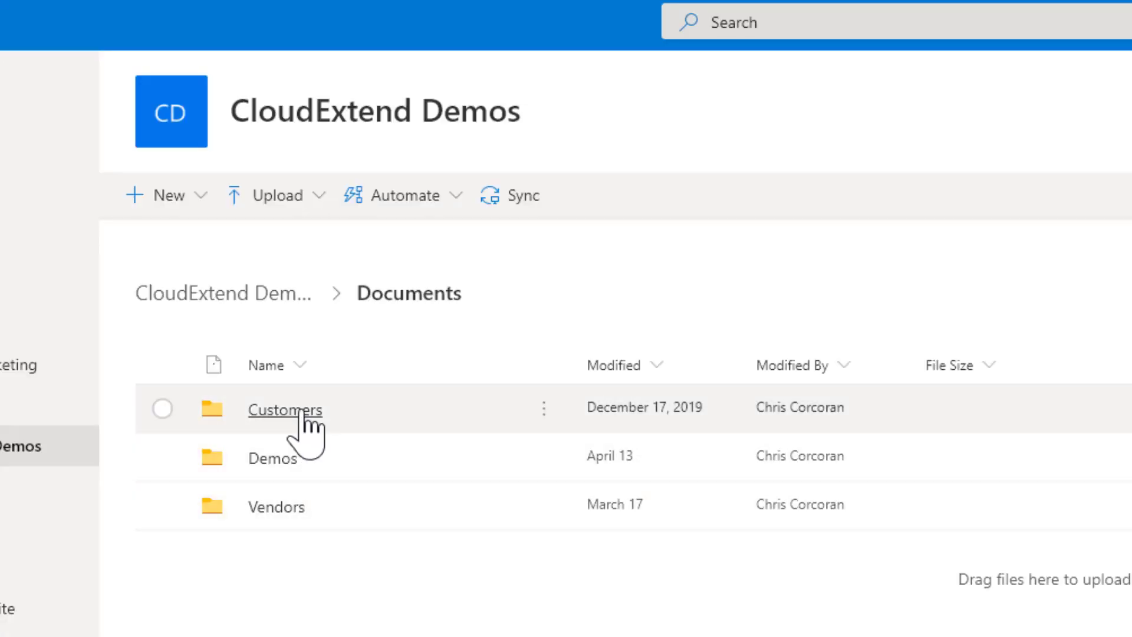
Navigate into Customers > Socially Savvy Studios in the CloudExtend Demos library
left_click(298, 410)
left_click(301, 632)
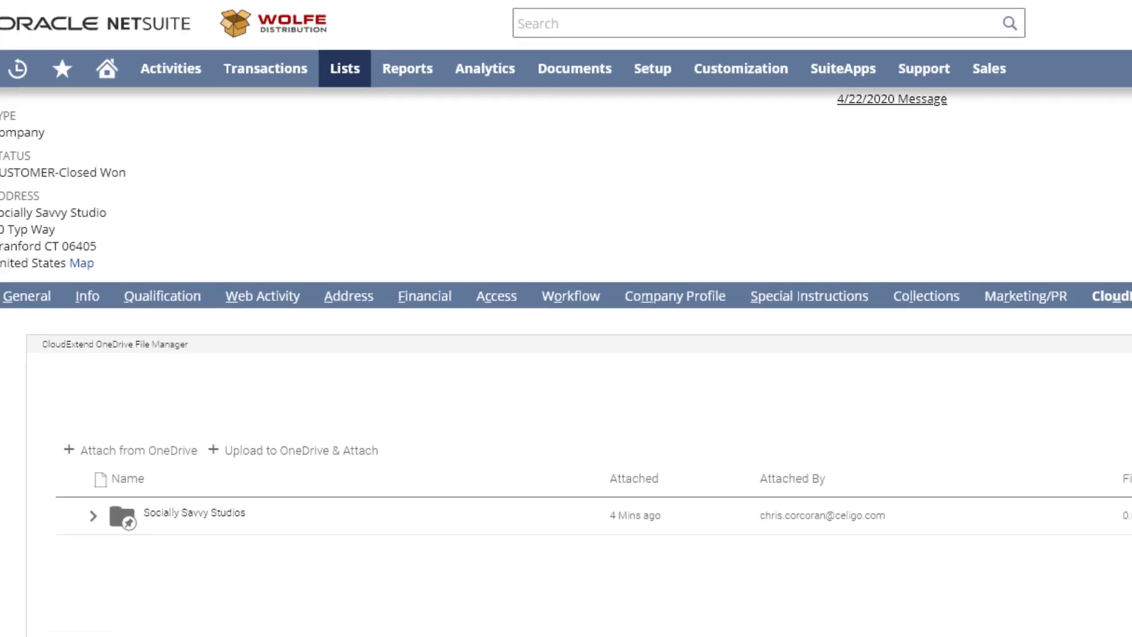
Expand the Socially Savvy Studios folder and open the newly saved Celigo NDA from SharePoint
left_click(105, 503)
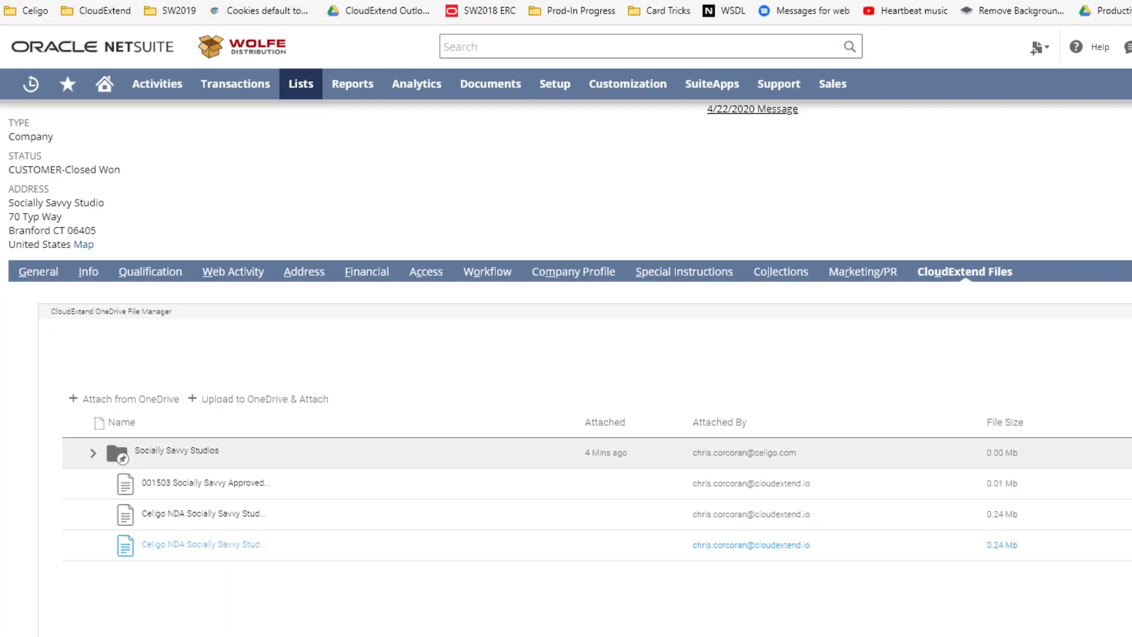
left_click(969, 458)
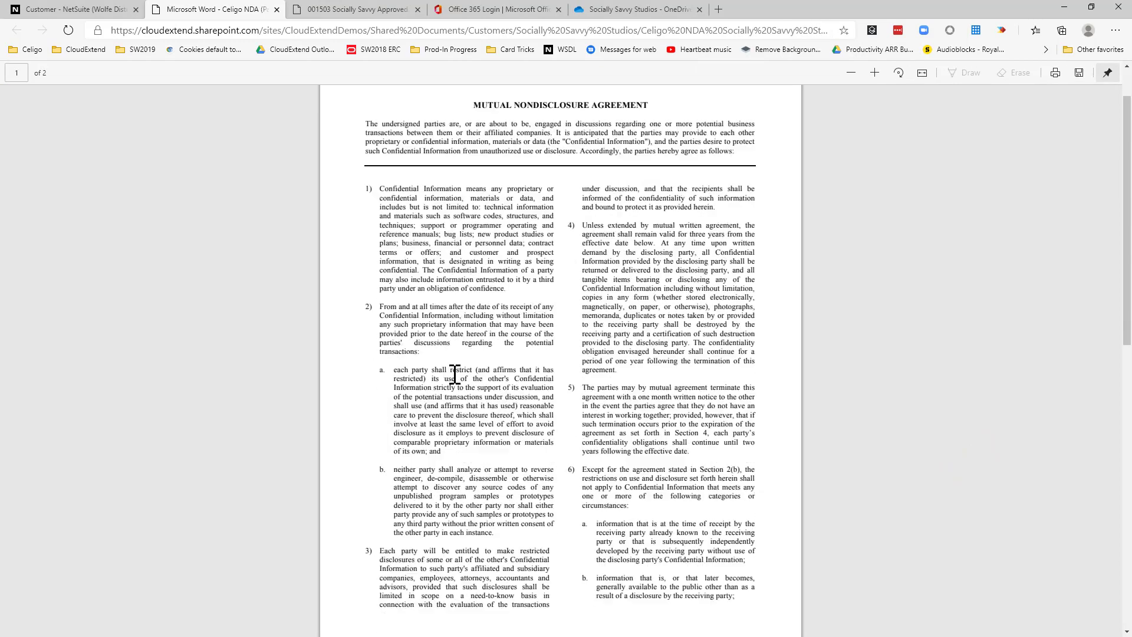
scroll(455, 375, "down", 10)
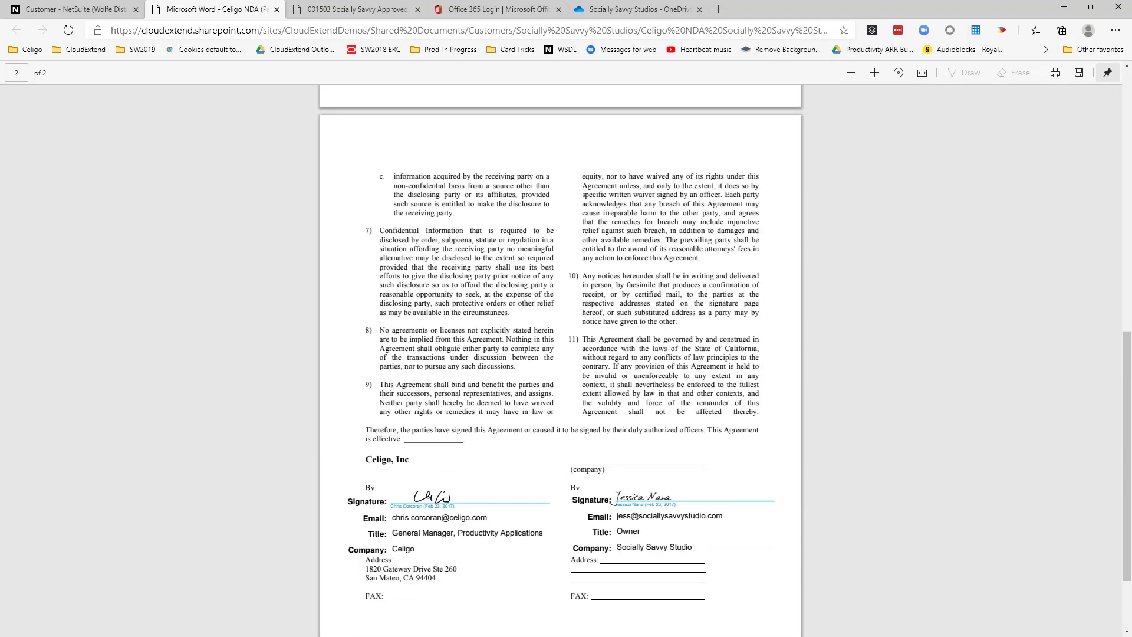